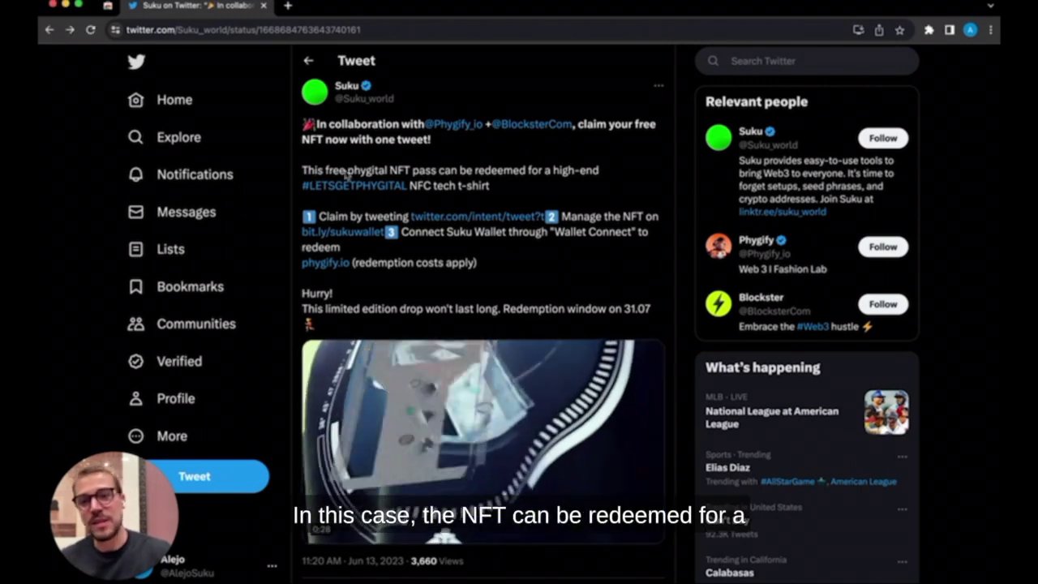
Open the pre-filled #NFConference Lisbon 2023 claim tweet from the 'Claim by tweeting' link in Suku's tweet
drag(323, 172, 516, 168)
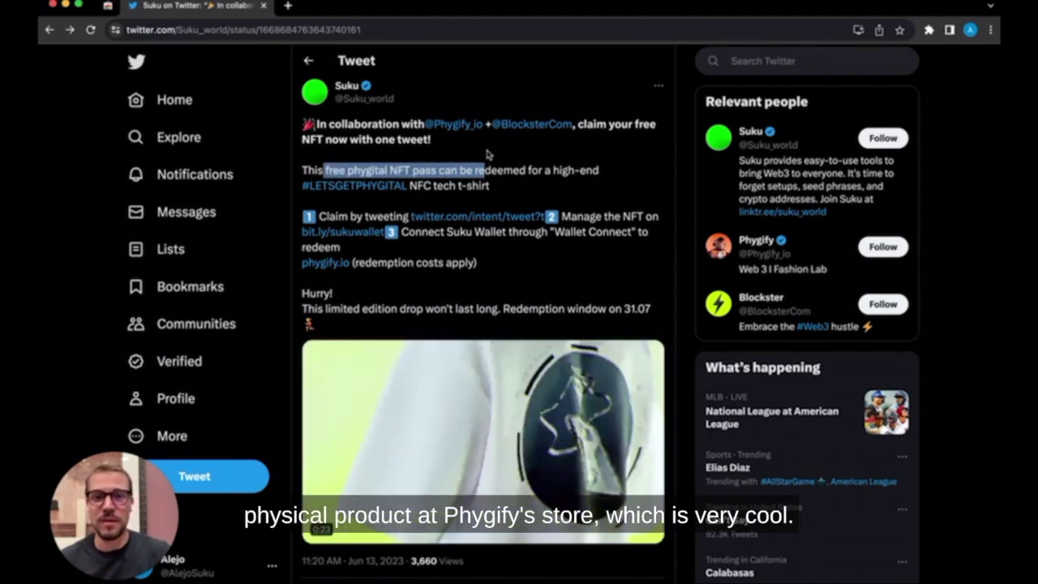
click(484, 152)
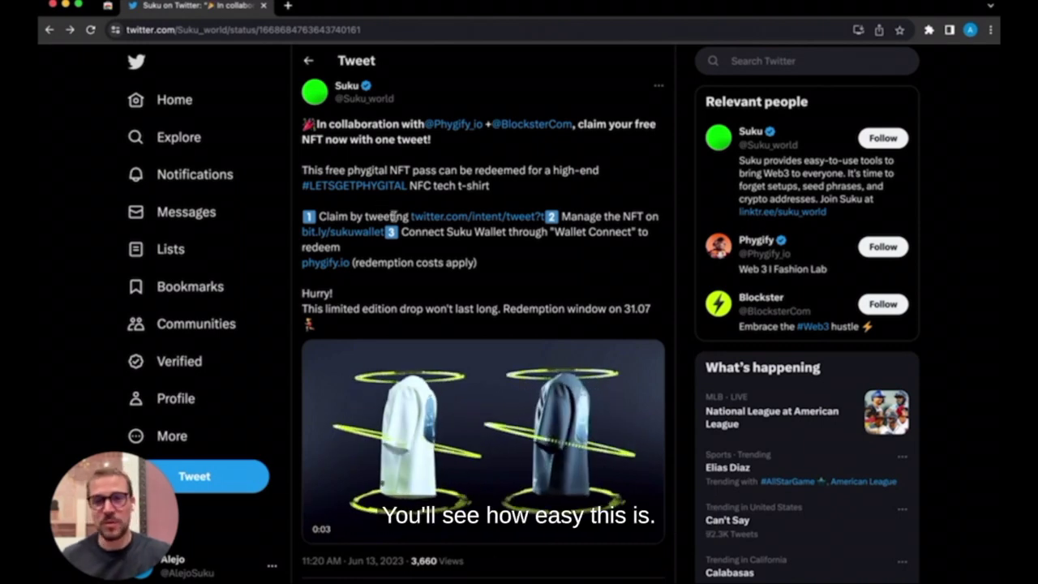
drag(306, 217, 545, 217)
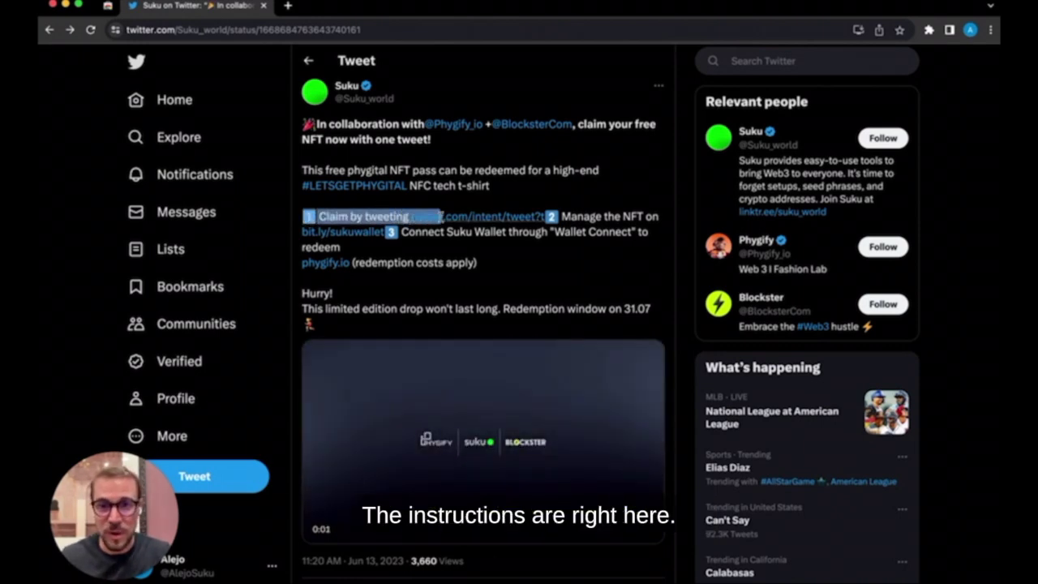
click(506, 215)
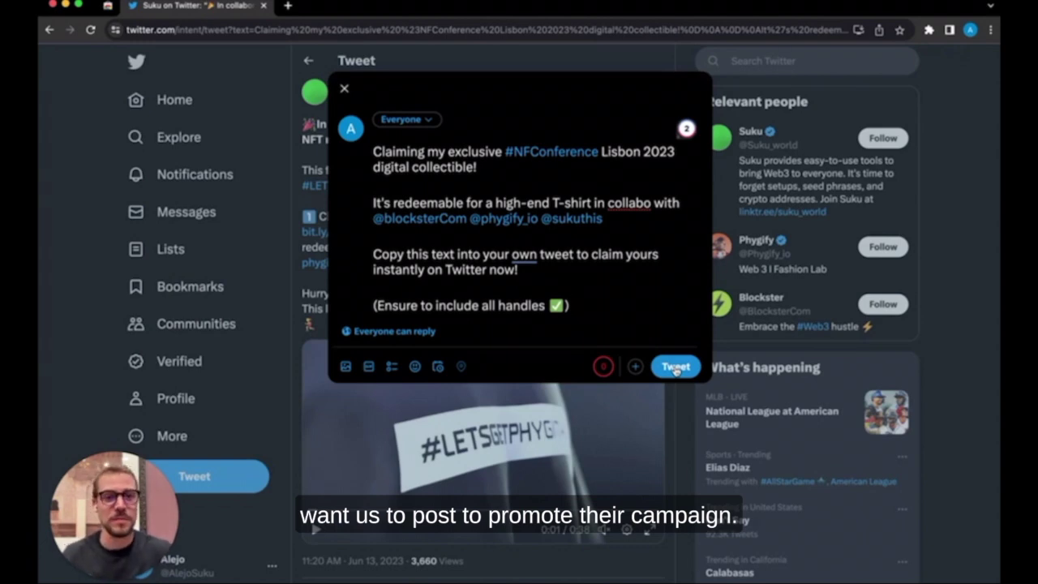
Send the pre-filled tweet claiming the Lisbon 2023 digital collectible
click(676, 368)
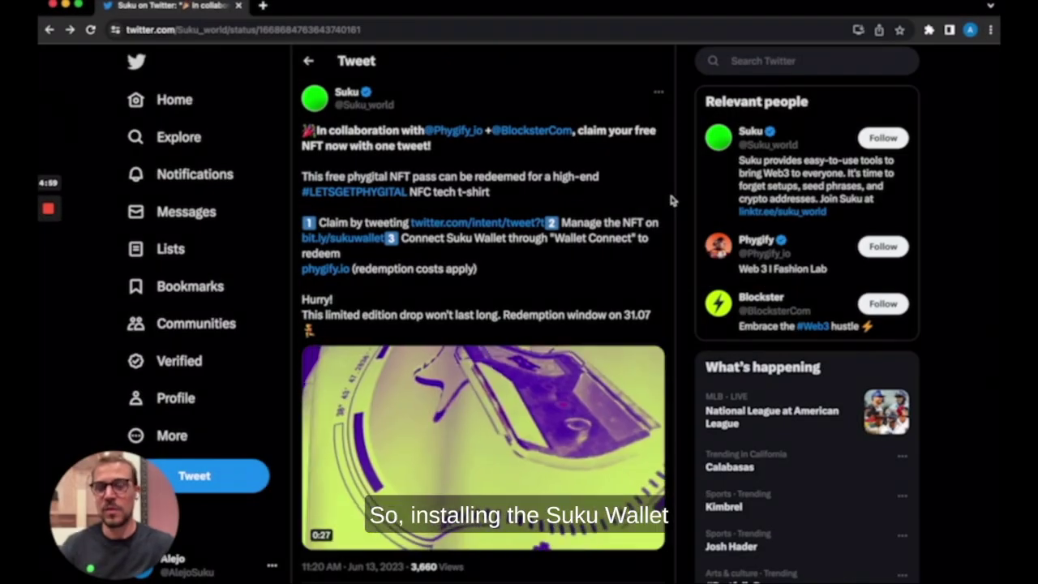
Go to extension.suku.world in a new tab
click(261, 6)
text(ext)
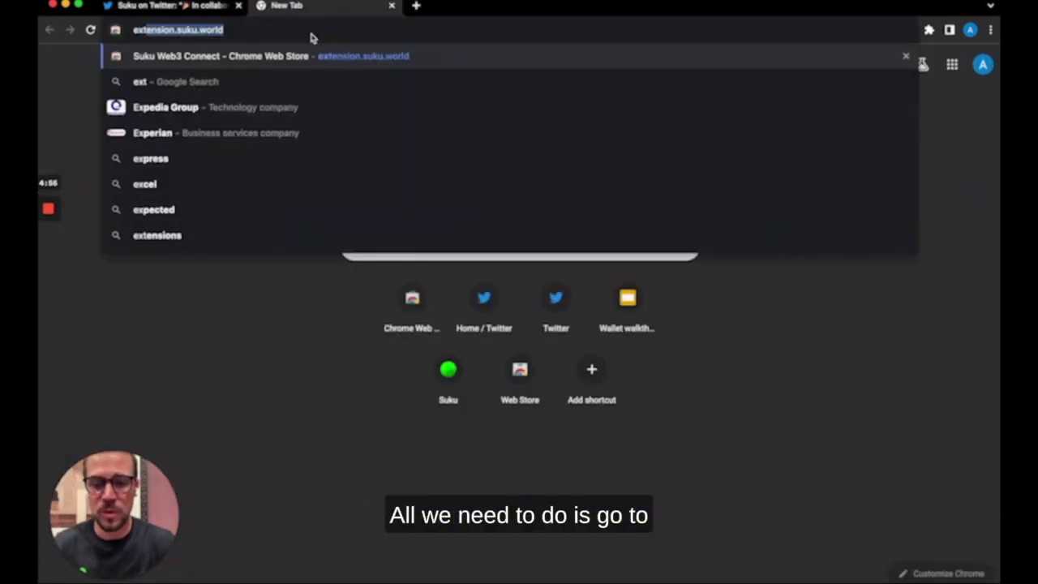
text(ension.s)
key(BackSpace)
text(.)
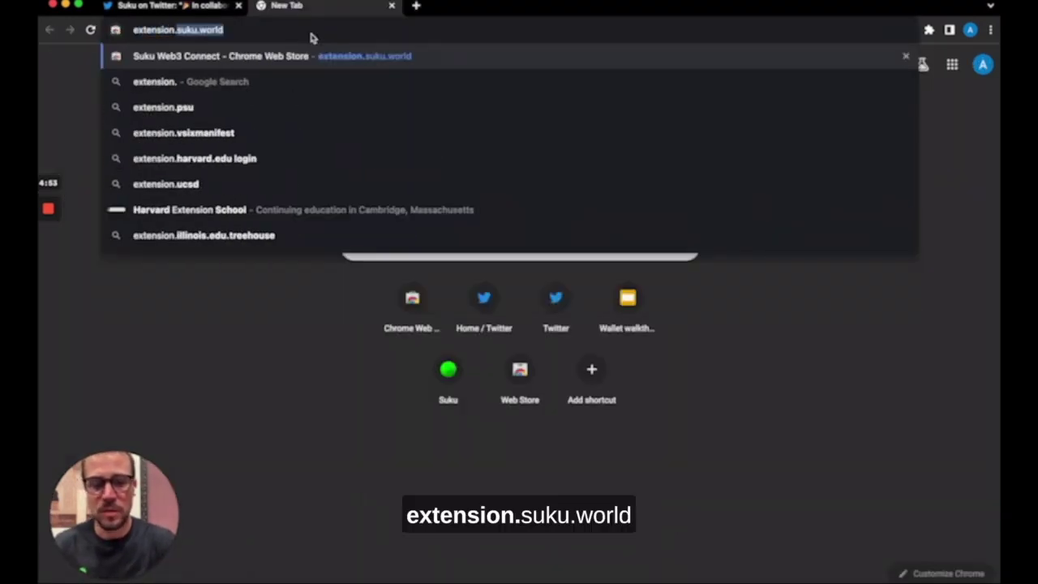
text(suku.world)
key(Return)
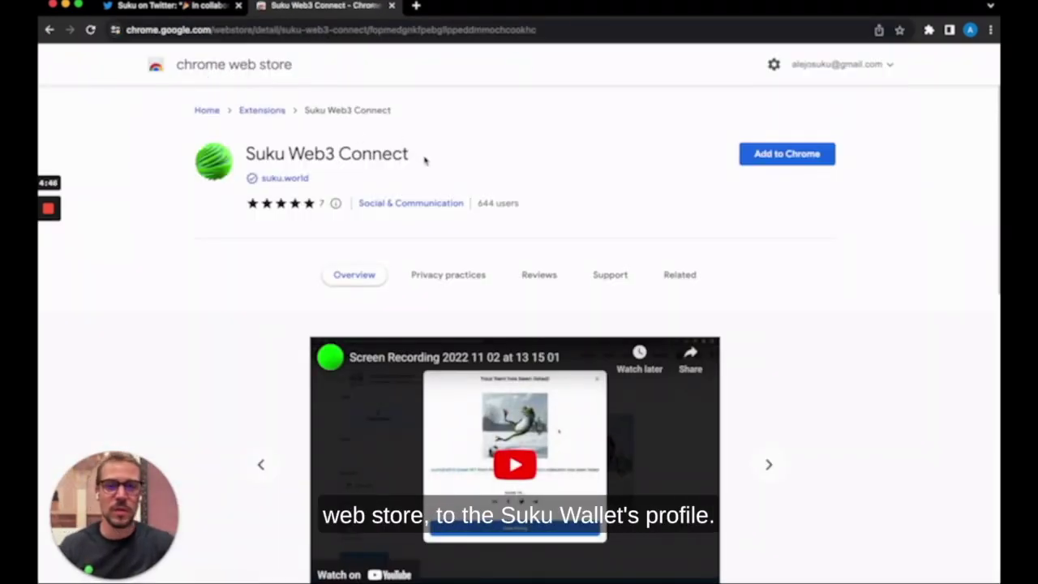
Look over the Suku Web3 Connect listing and start adding it to Chrome
drag(424, 160, 244, 158)
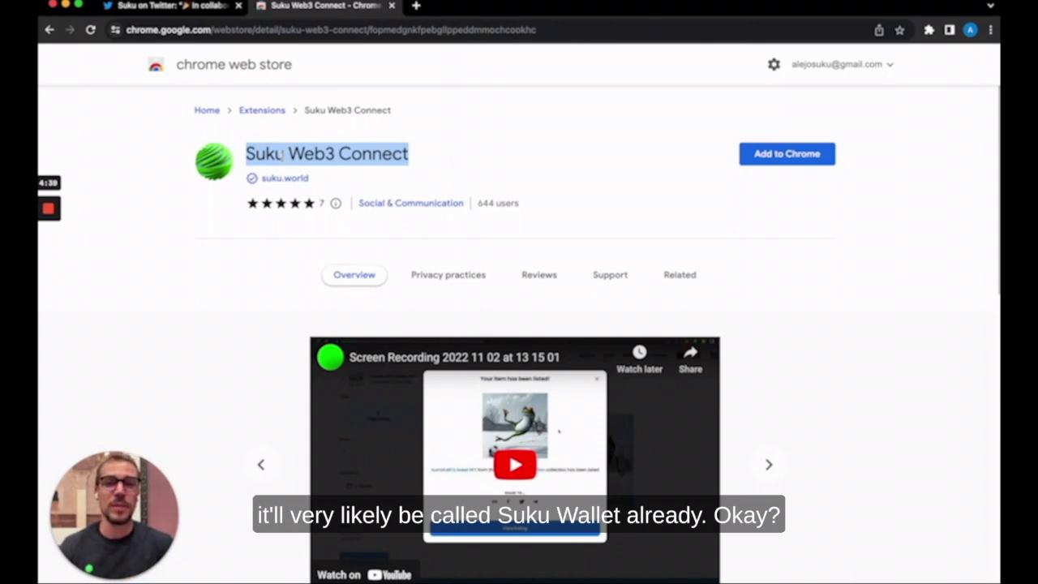
click(283, 154)
drag(409, 154, 313, 154)
click(679, 294)
click(770, 465)
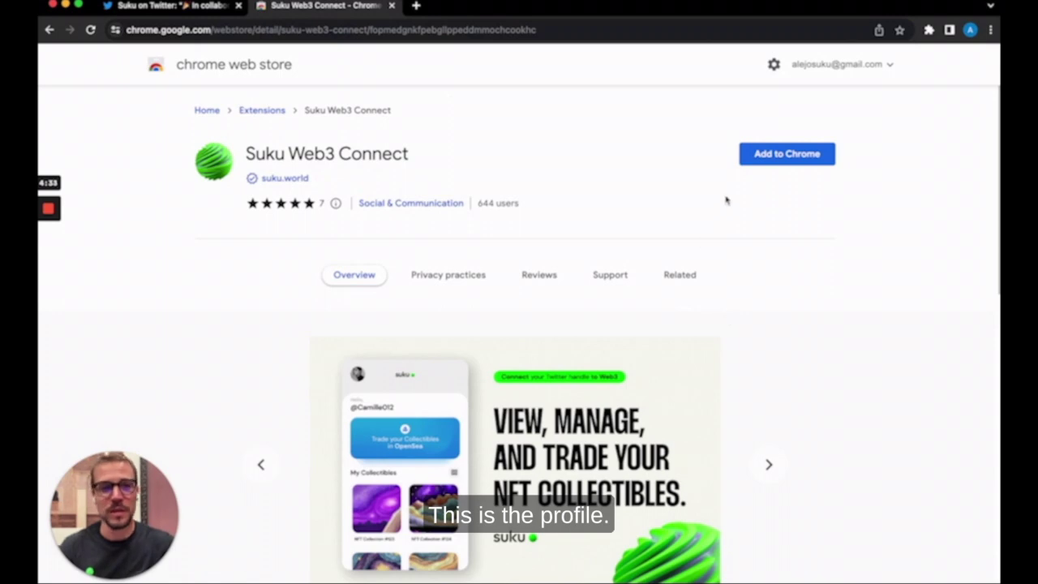
click(807, 154)
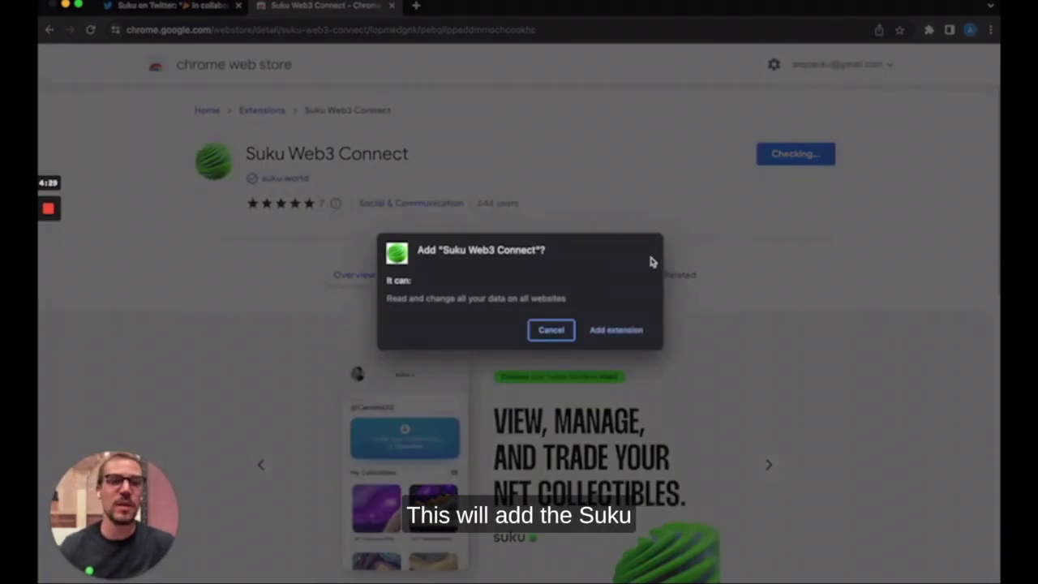
Confirm adding Suku Web3 Connect and dismiss the added-to-Chrome notice
click(619, 331)
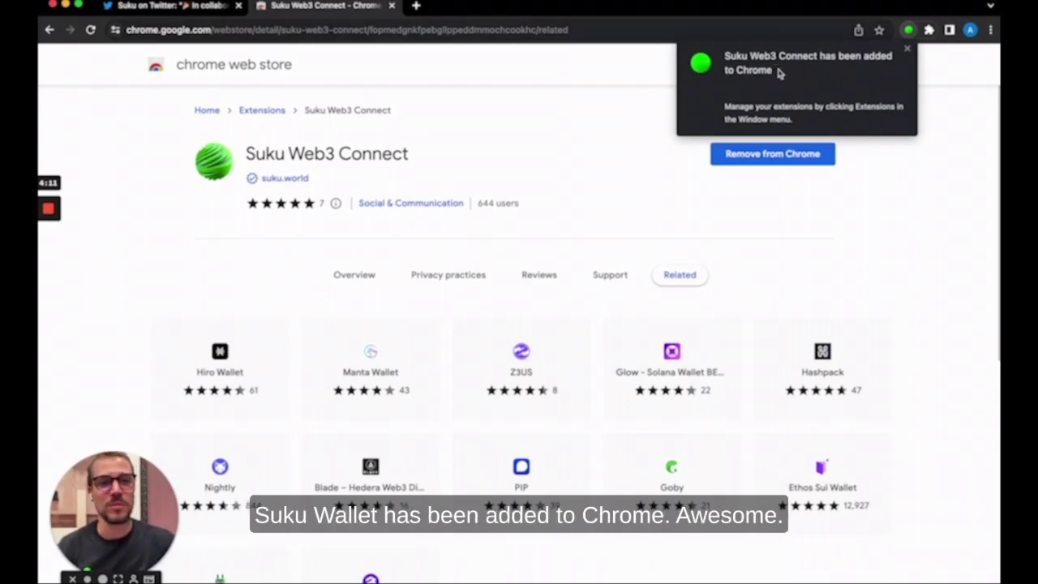
click(909, 53)
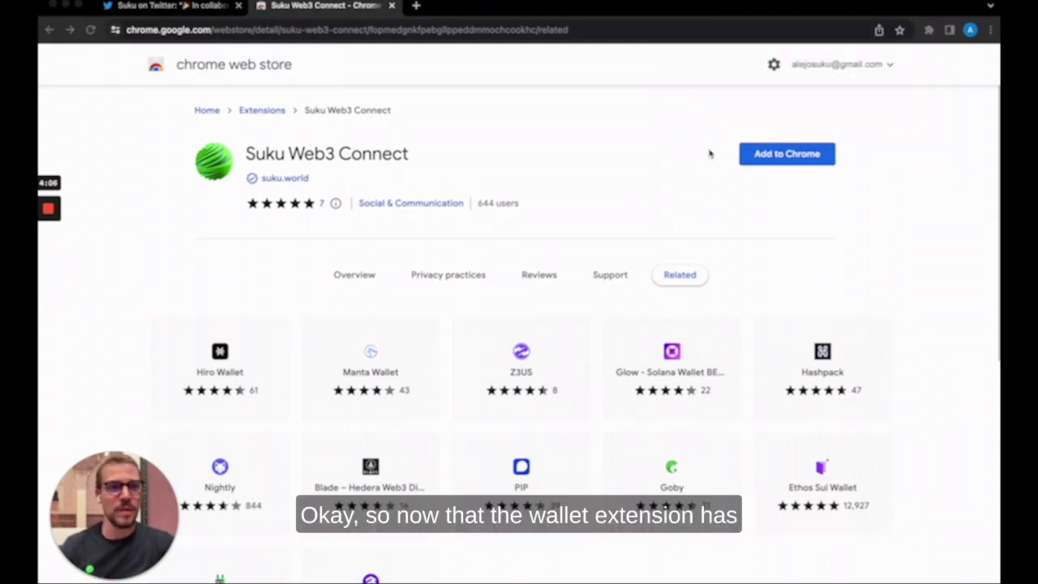
Pin Suku Wallet to the toolbar, then log in with Twitter and authorize the app
click(928, 31)
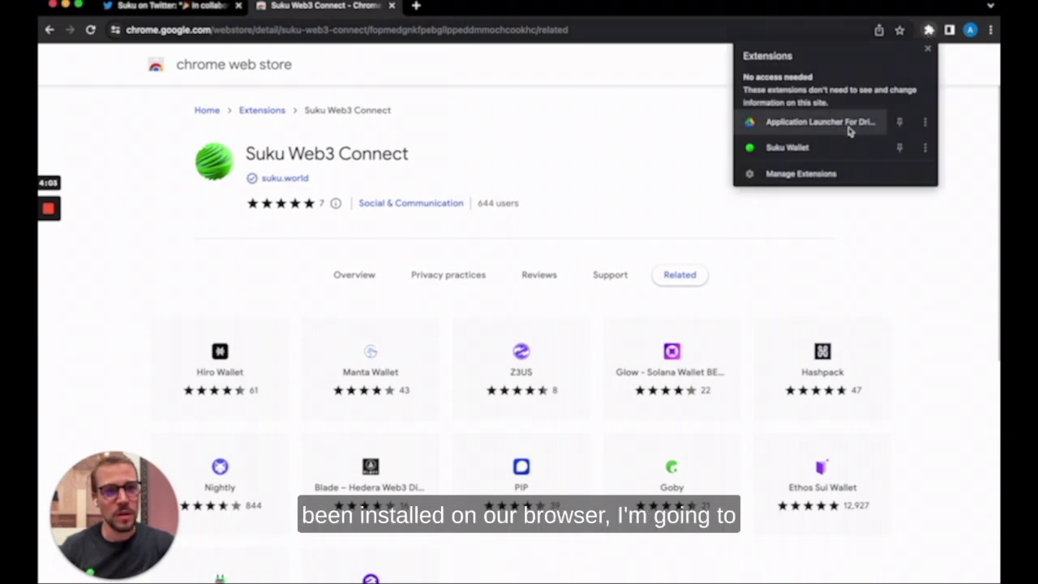
click(899, 148)
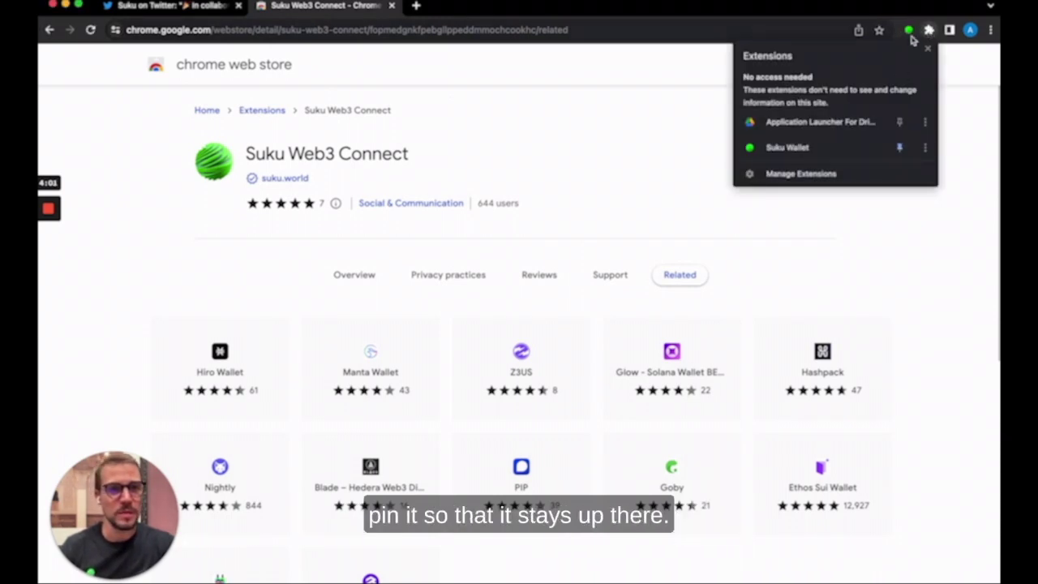
click(909, 31)
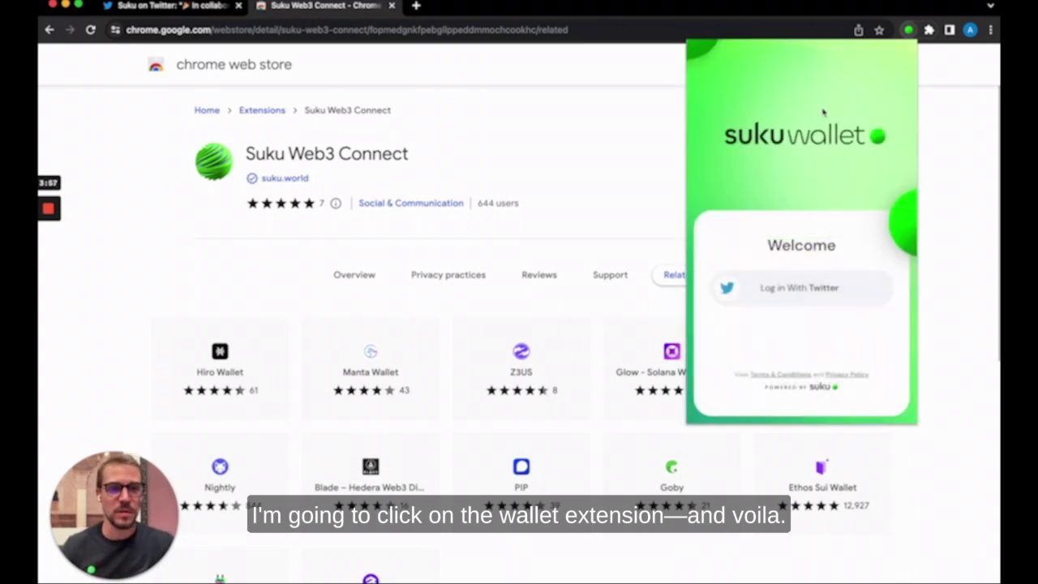
click(798, 289)
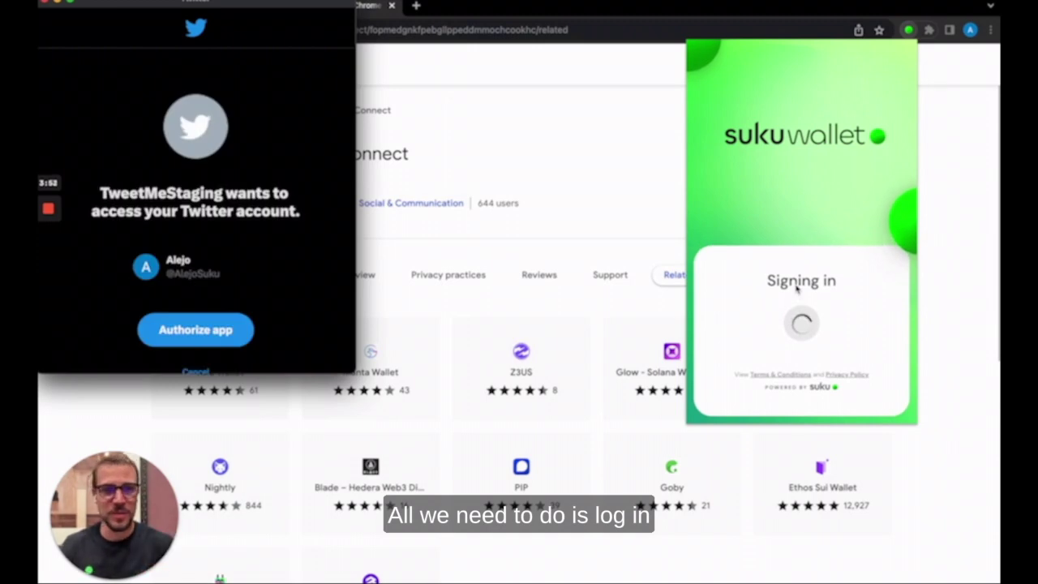
click(199, 307)
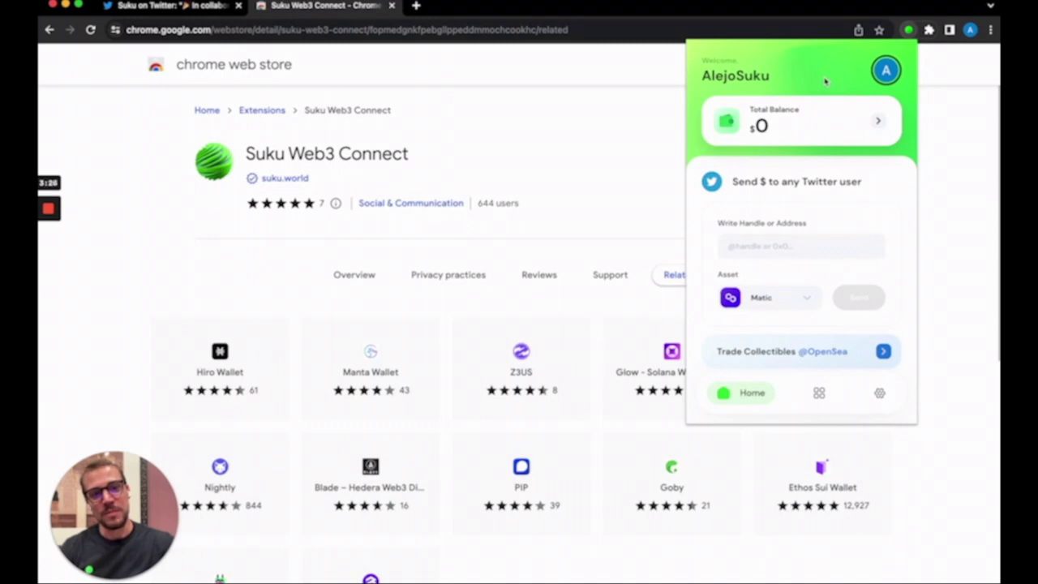
View the LPA23 #76 NFT's details under Collectibles, then close them
click(820, 394)
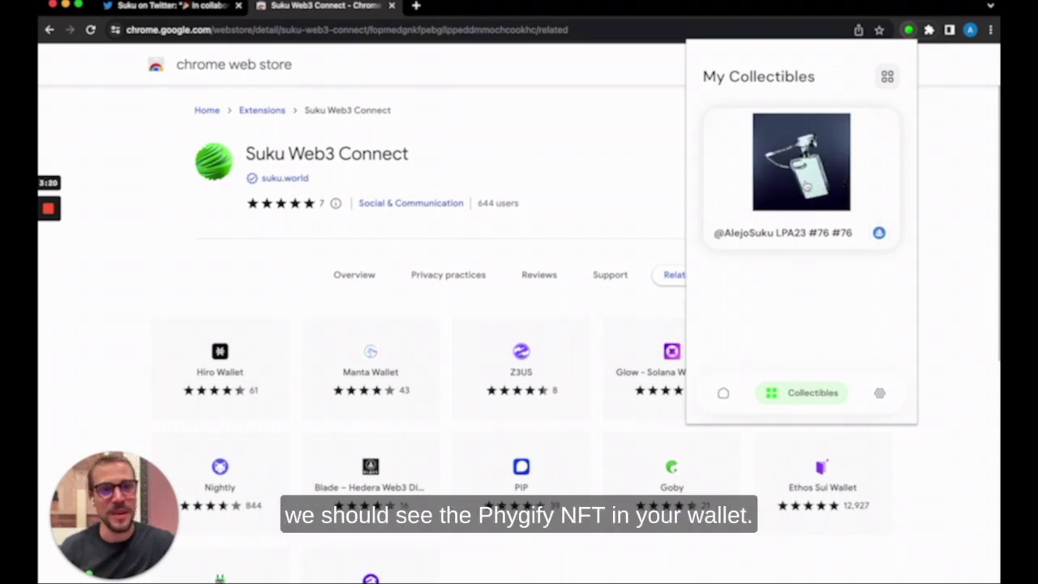
click(806, 185)
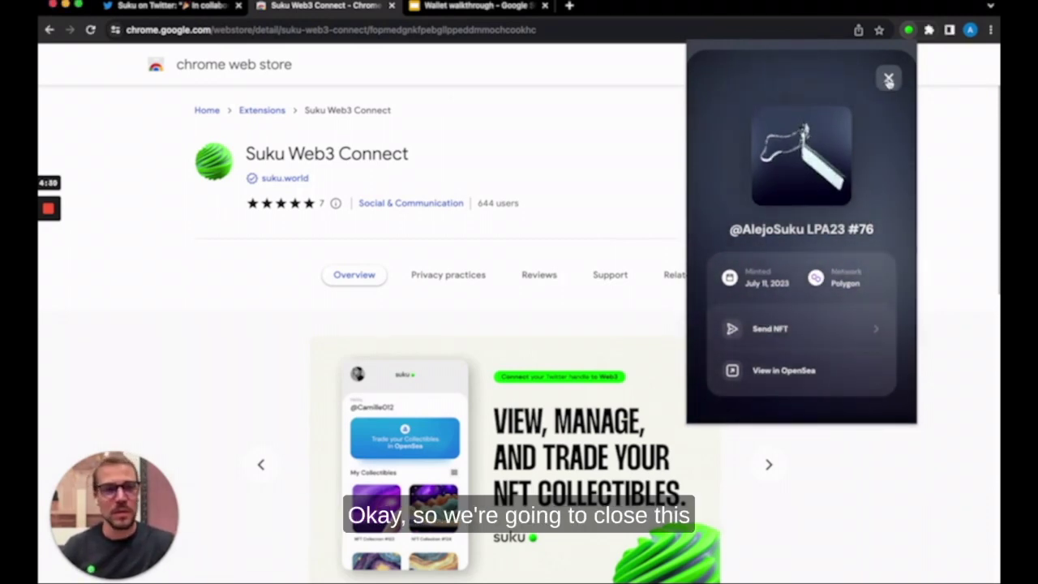
click(888, 80)
Close the Web Store tab, open OpenSea from Suku Wallet, and pick WalletConnect
click(392, 6)
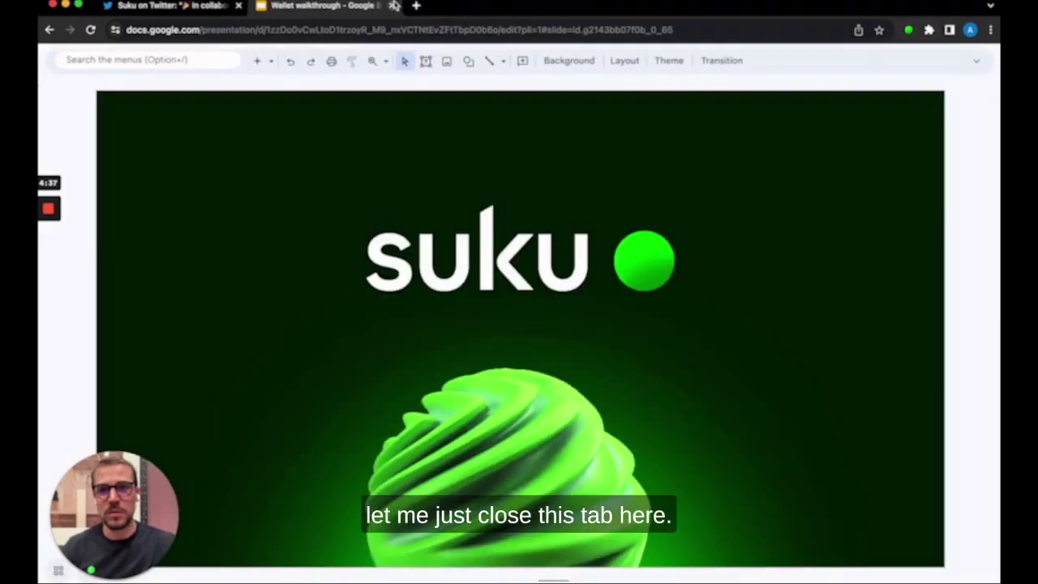
click(908, 30)
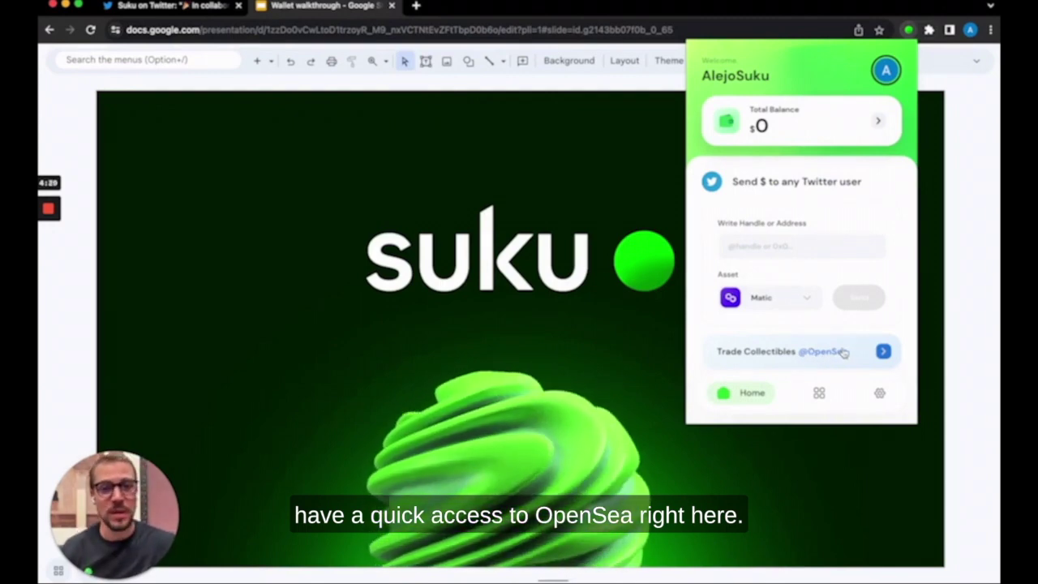
click(844, 352)
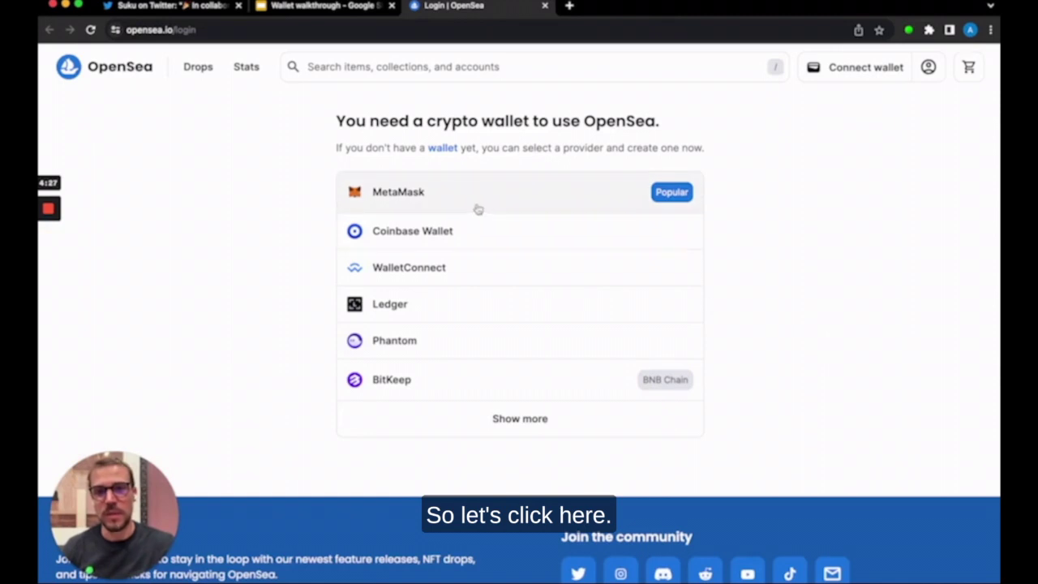
click(467, 270)
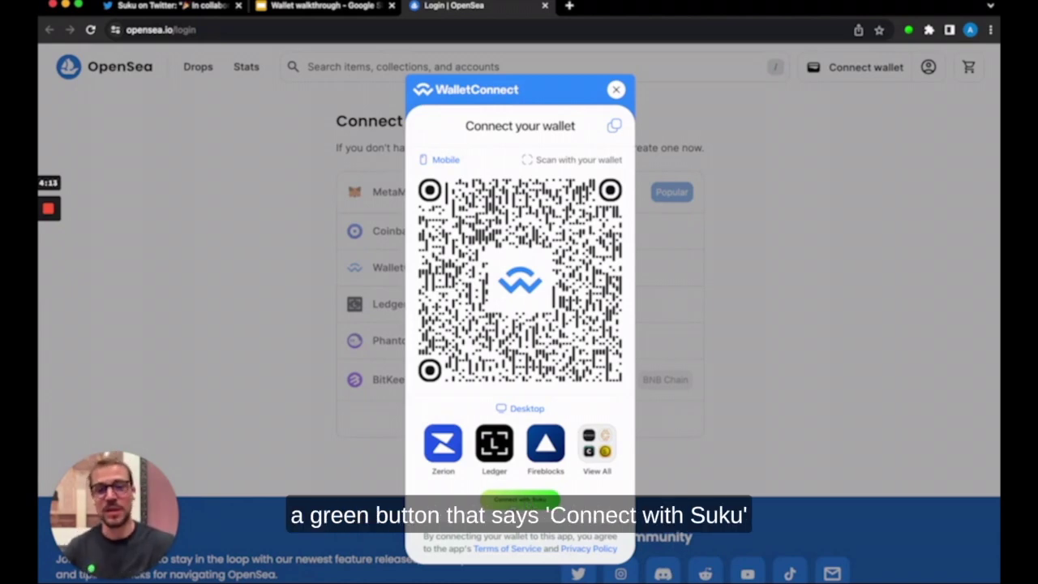
Connect with Suku, approve the connection, and sign OpenSea's welcome message
click(521, 499)
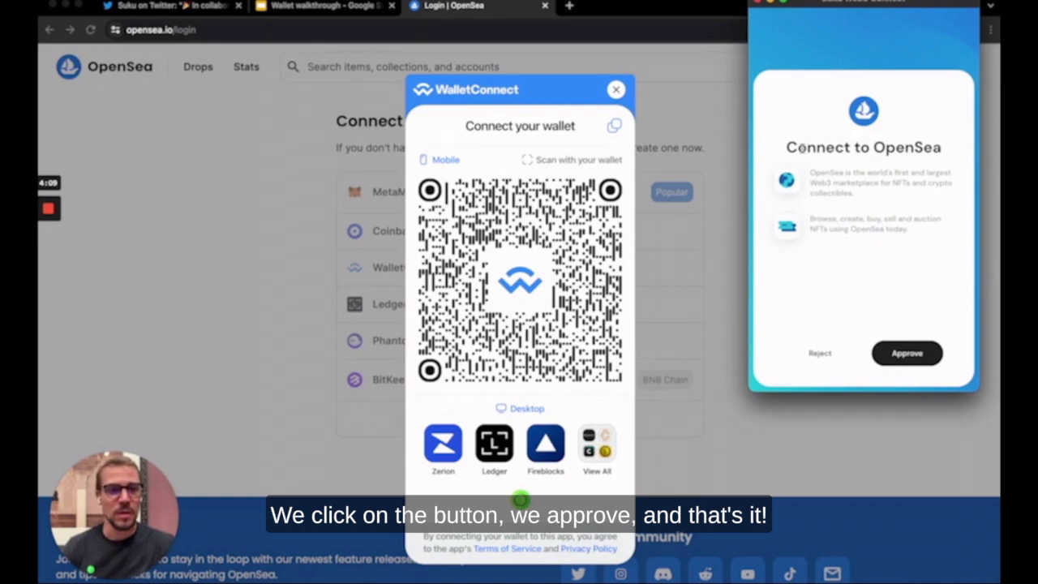
click(900, 354)
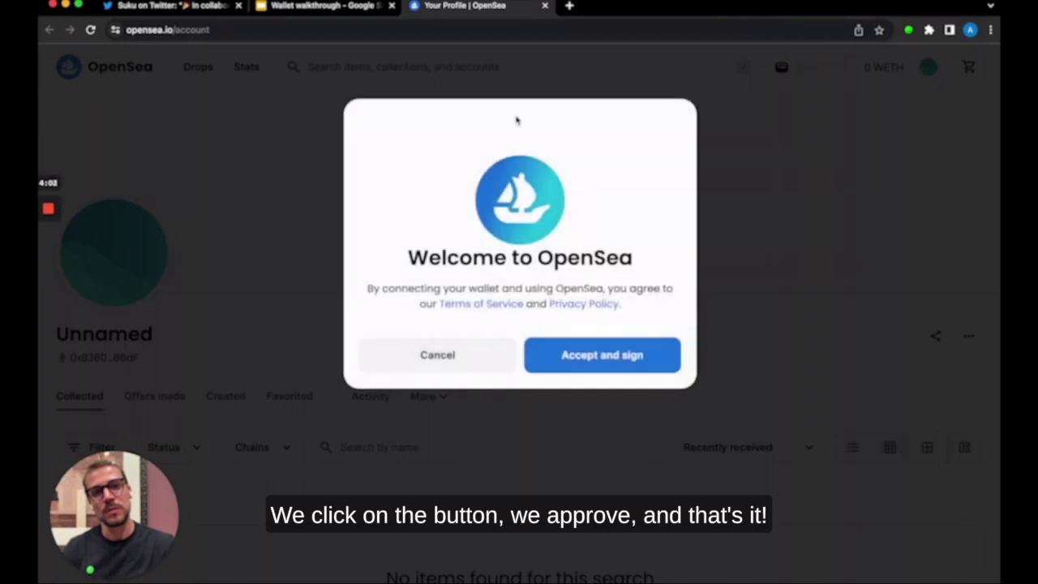
click(610, 357)
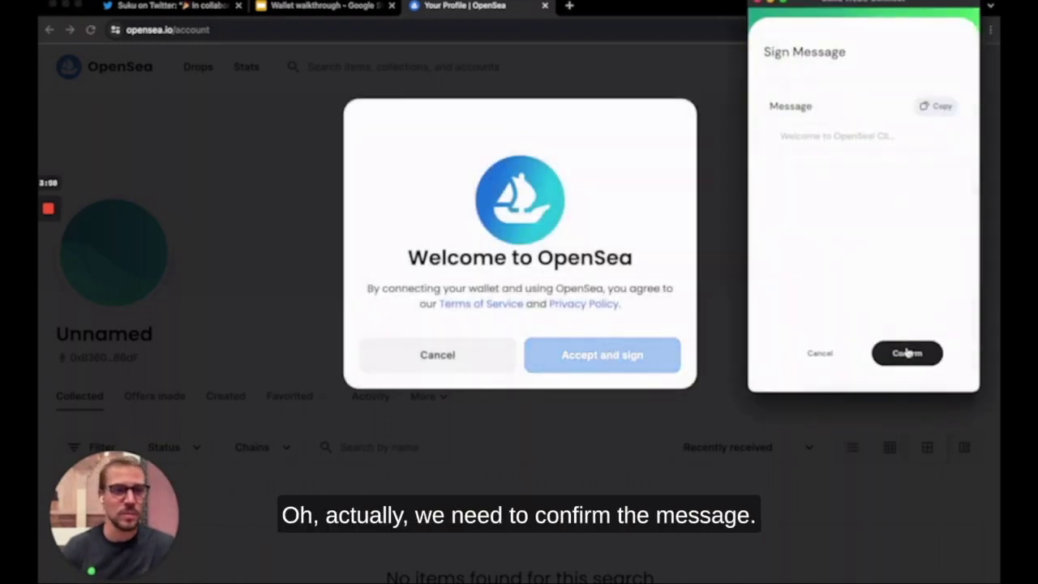
click(906, 353)
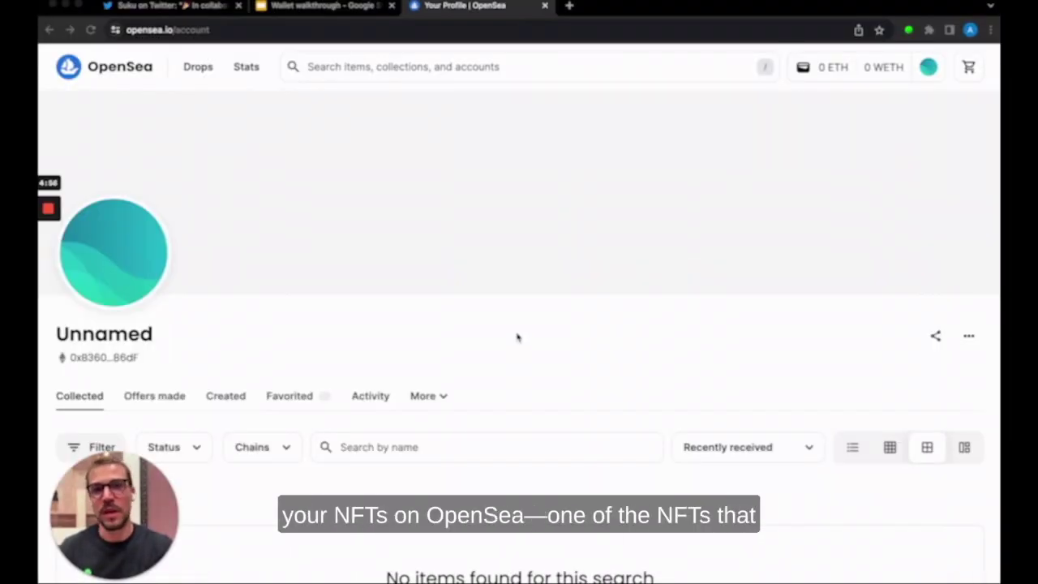
Copy the wallet address from Suku Wallet's Account panel and return to the home view
click(908, 30)
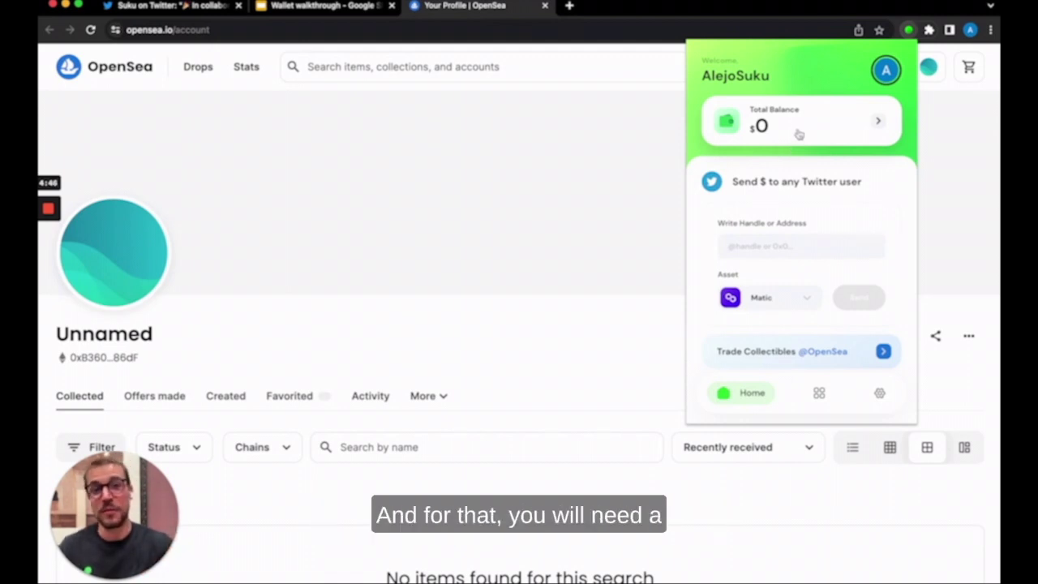
click(887, 80)
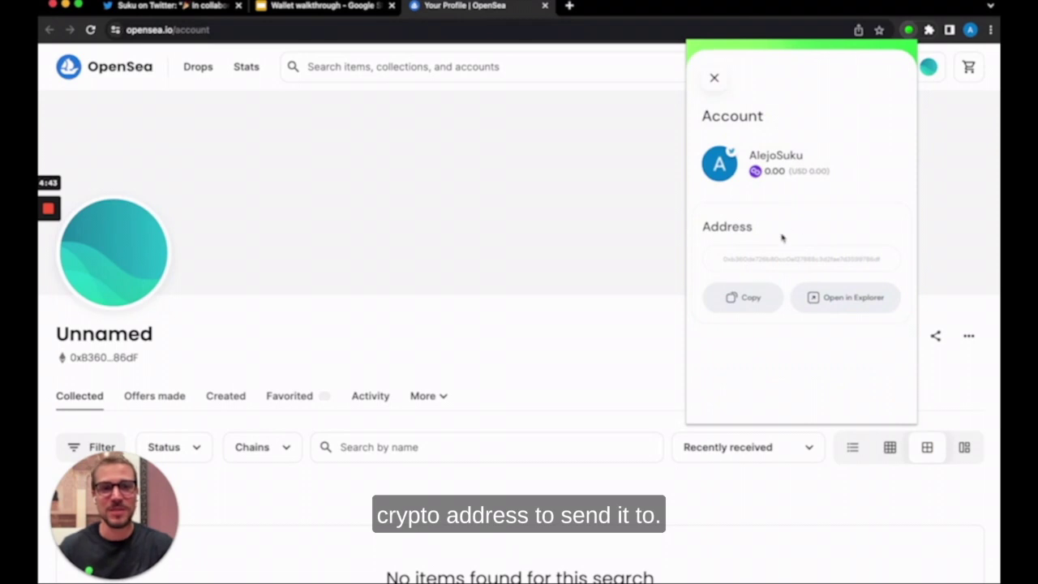
drag(724, 258, 892, 262)
click(777, 123)
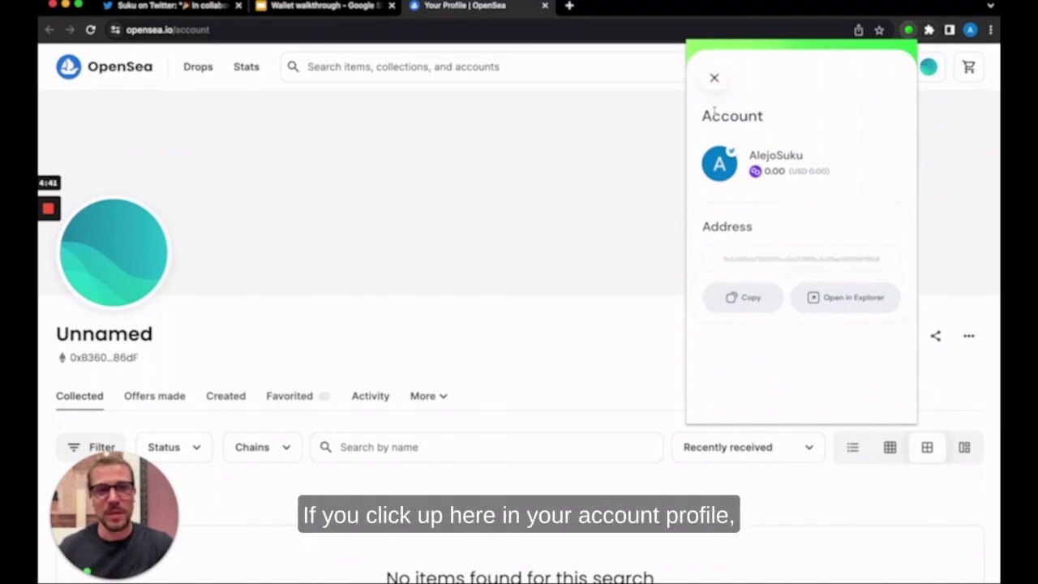
drag(722, 260, 881, 259)
click(795, 270)
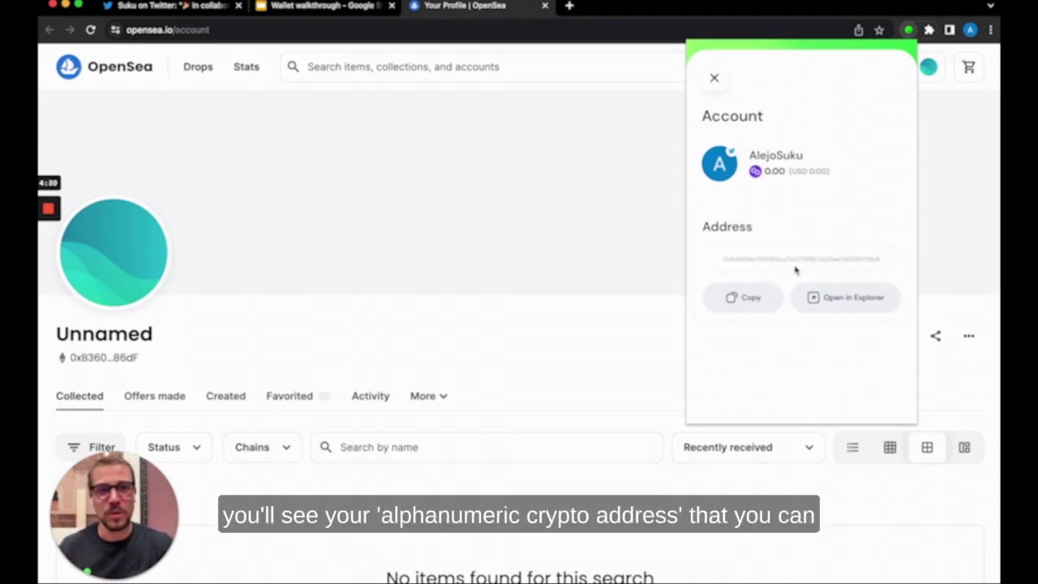
click(752, 295)
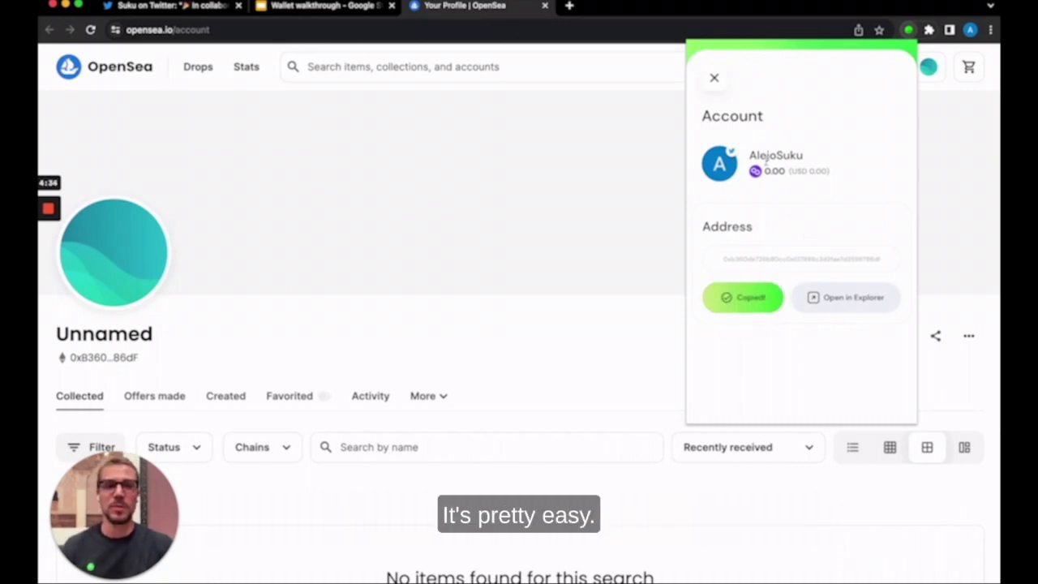
click(715, 79)
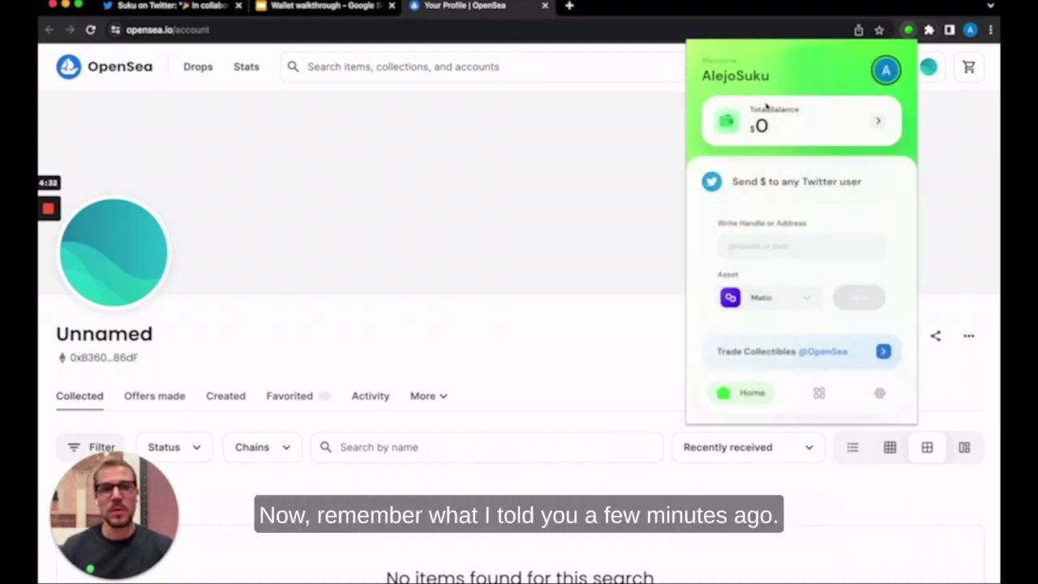